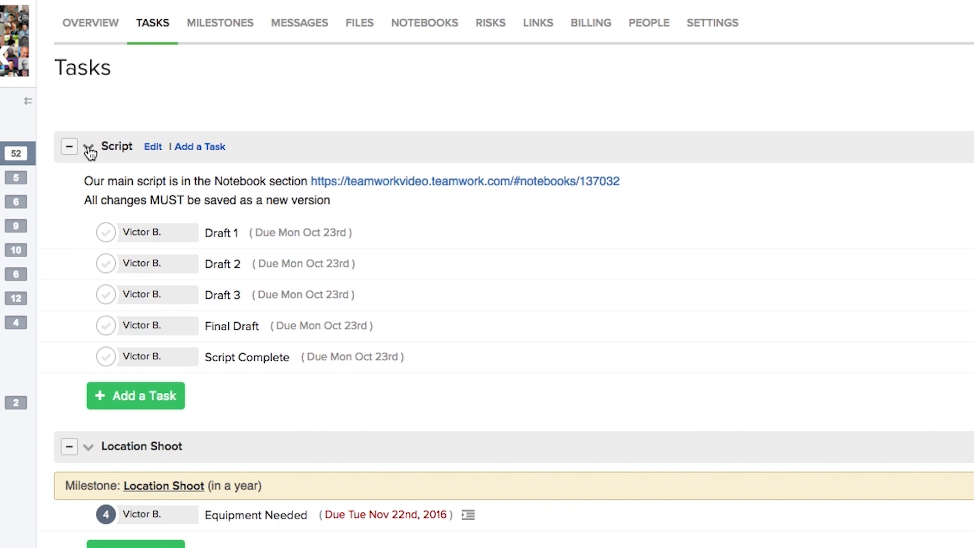
- Open the Post Tasks via Email details for the Script task list, copy its email address and close the details
click(90, 149)
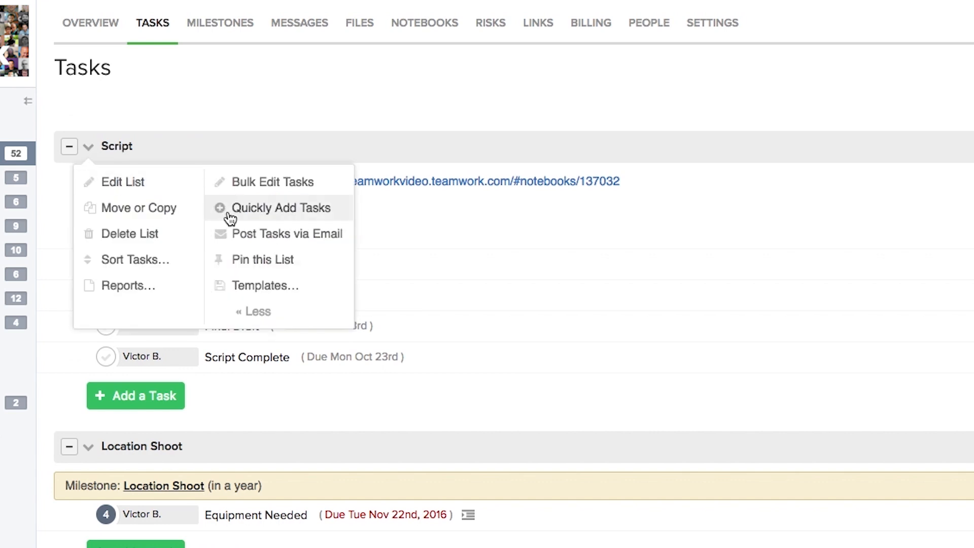
click(239, 236)
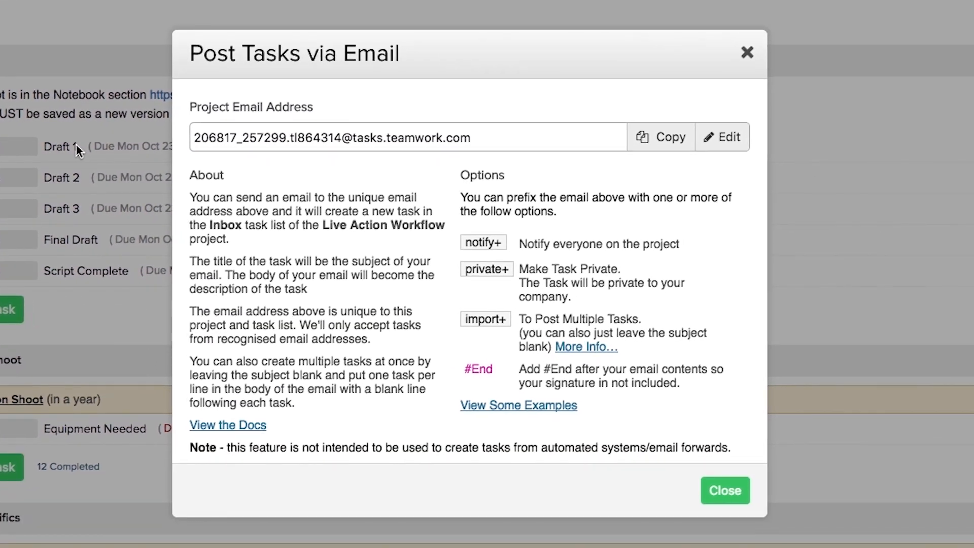
click(659, 148)
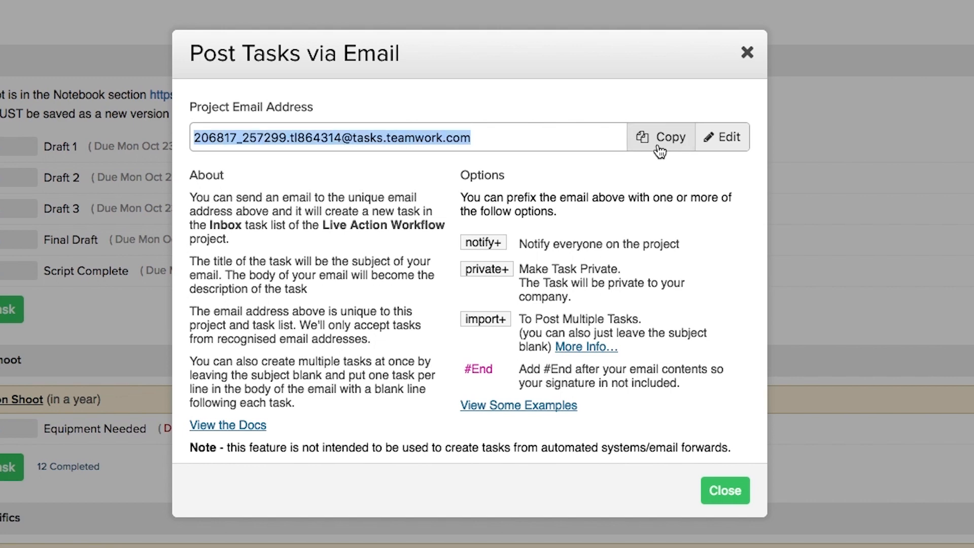
click(719, 491)
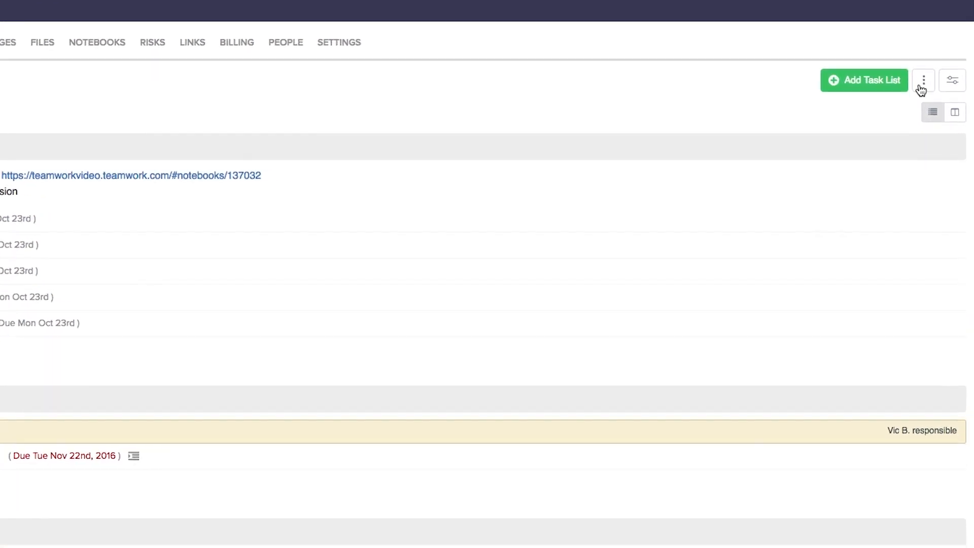
- Open the project-wide Post Tasks via Email details from the task options and copy the project email address
click(934, 102)
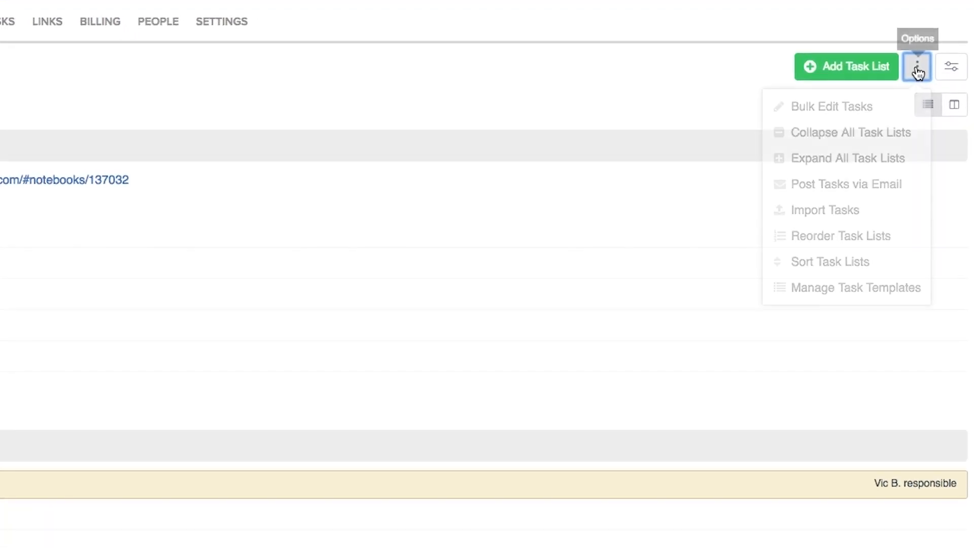
click(839, 184)
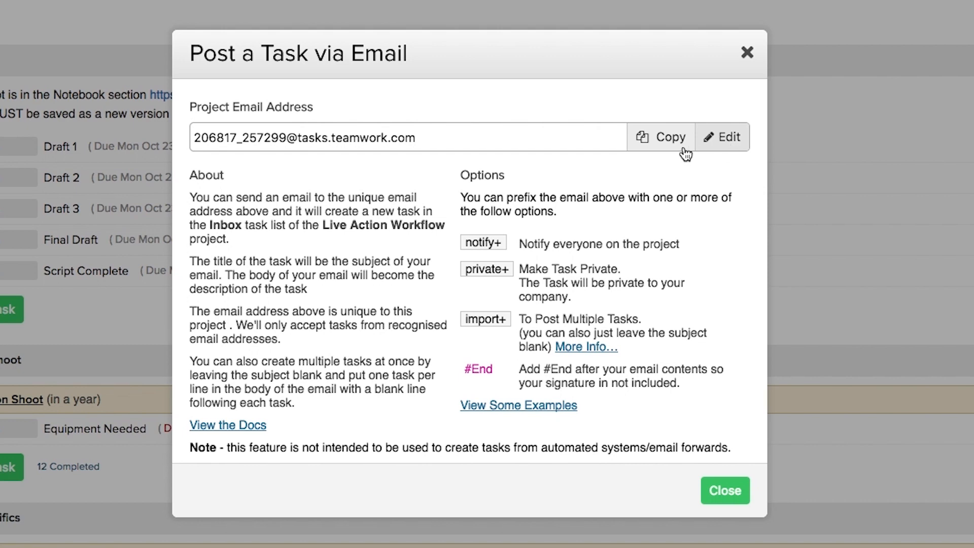
click(399, 205)
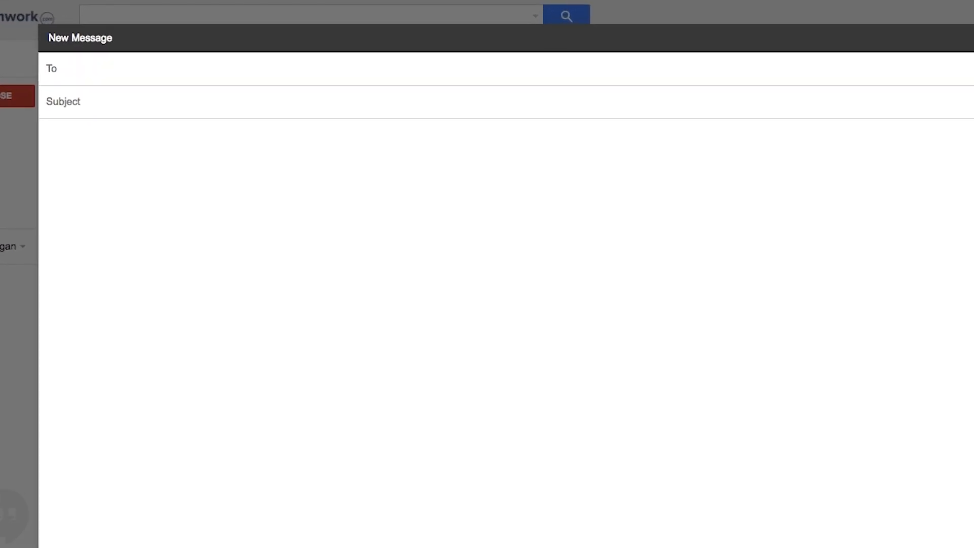
- Address a new Gmail message to the project's task address, with subject "Update Banner Image", the assignee mention, [today] [30/10/2017] and #Graphics
key(super+v)
key(Tab)
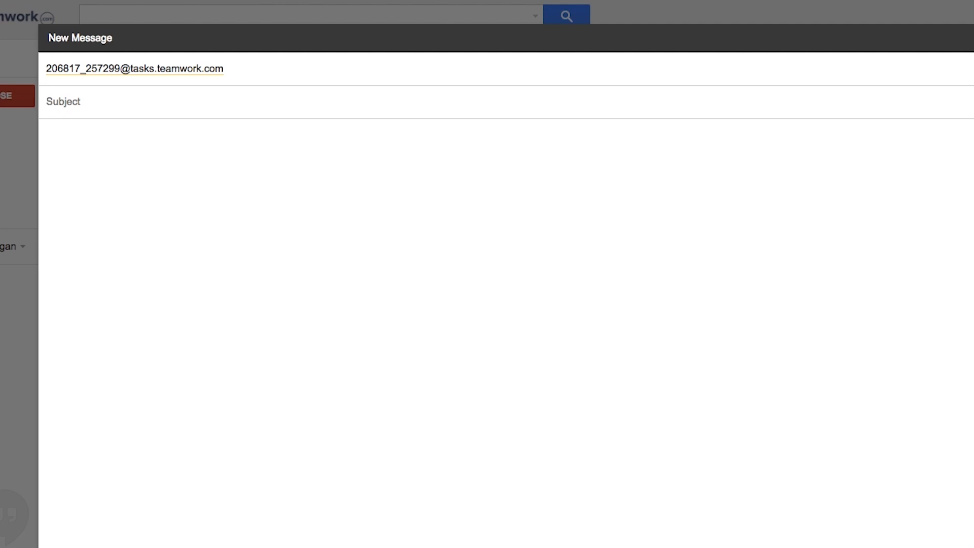
key(super+v)
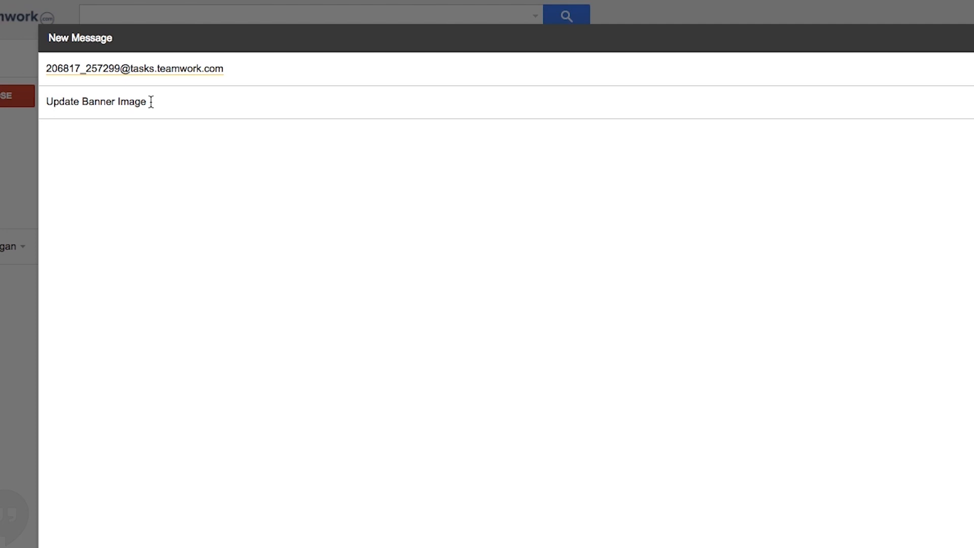
key(super+v)
key(super+v)
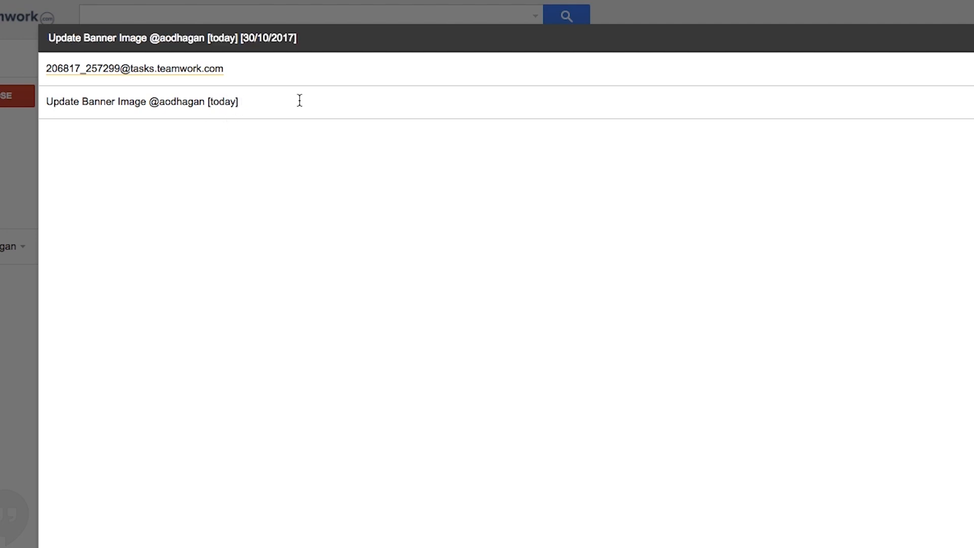
key(ctrl+v)
text(#Graphics)
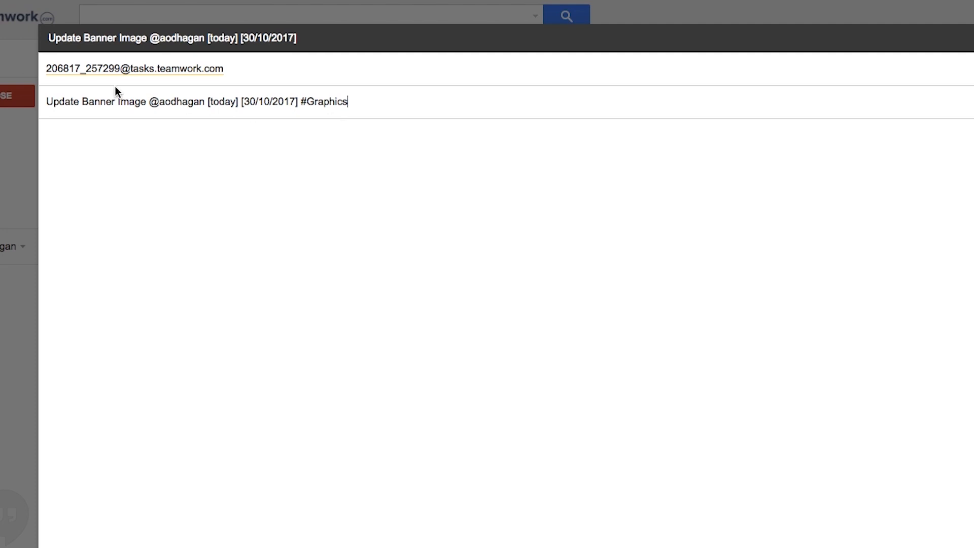
- Prefix the subject with !!! and enter the message body "The Banner on our landing page needs to be updated to suit our new layout."
key(Home)
text(!)
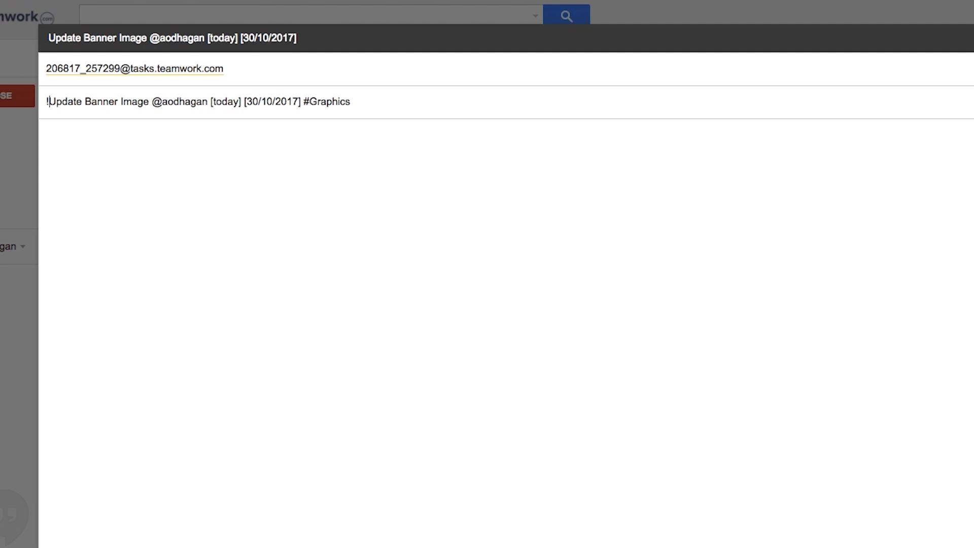
text(!!)
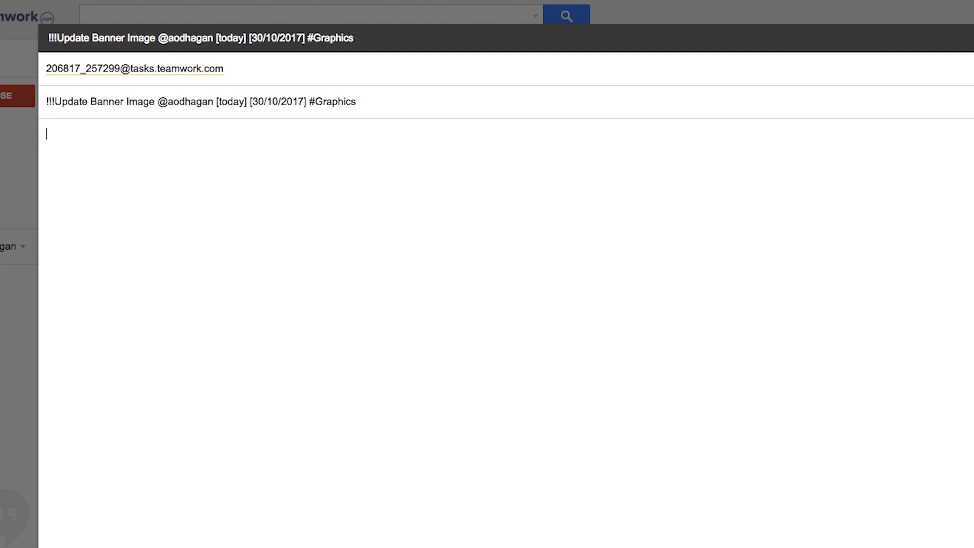
key(ctrl+v)
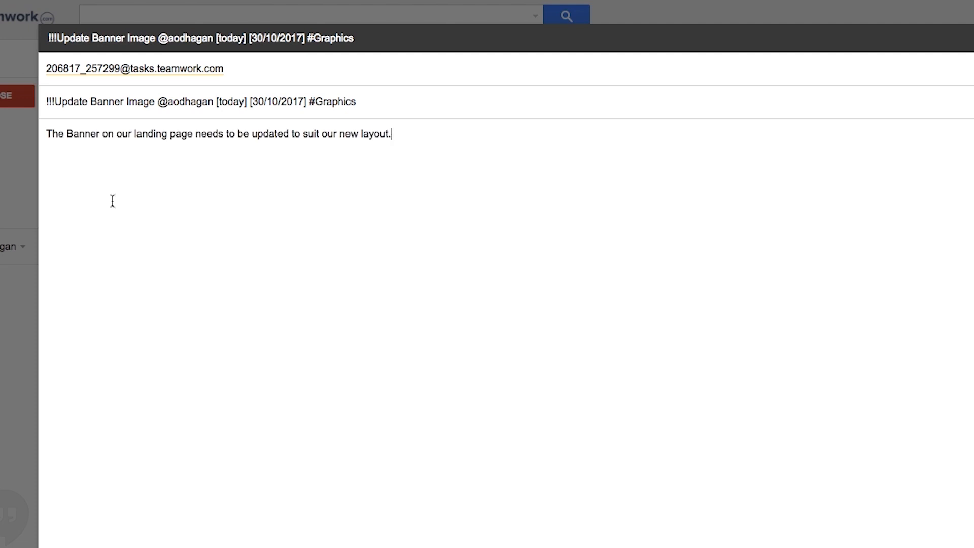
- Prefix the recipient address with notify+ so everyone on the project is notified
click(47, 69)
double_click(66, 67)
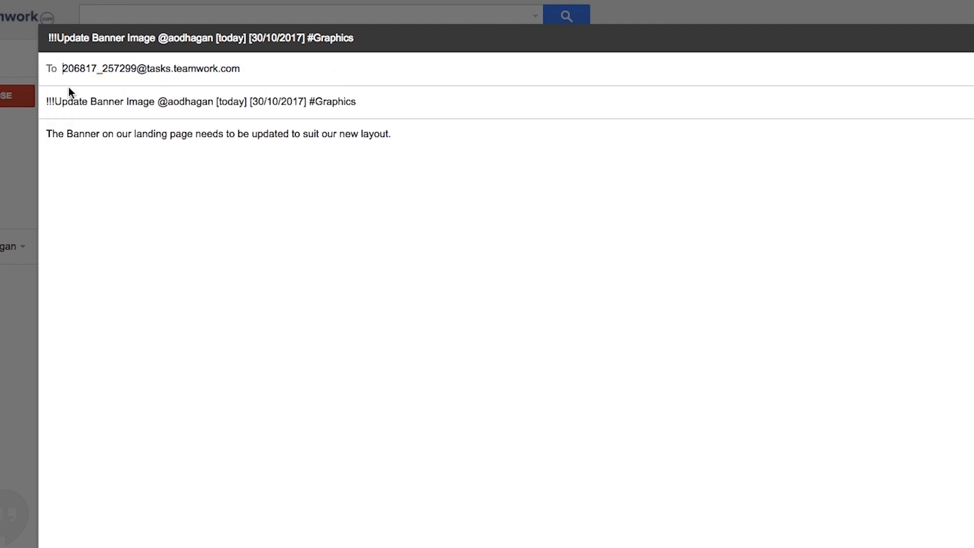
text(notify+)
key(Return)
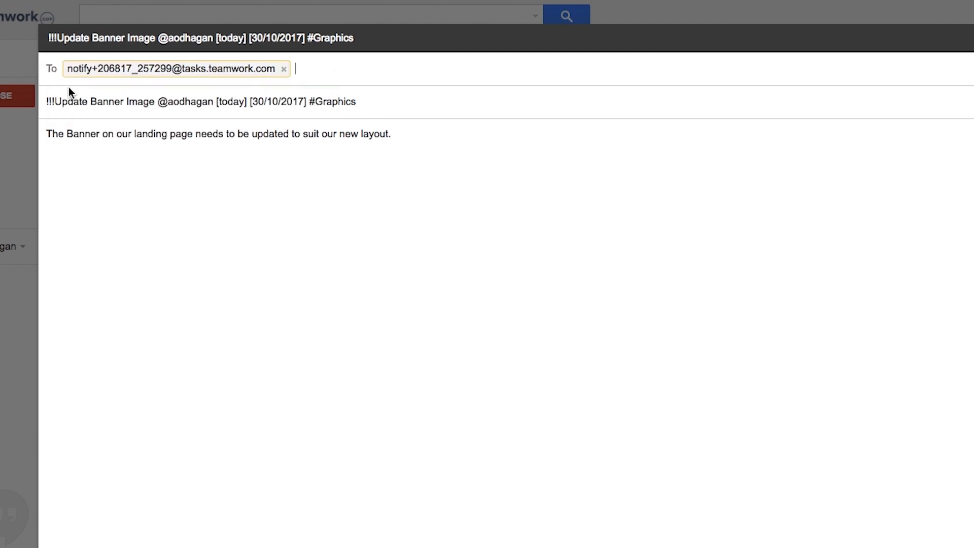
click(437, 200)
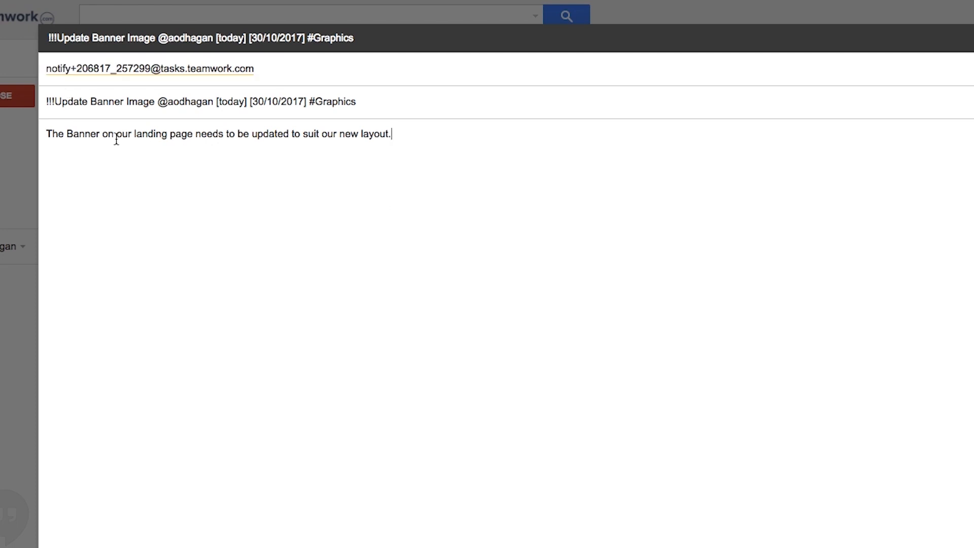
- Review the email's subject and body, and check the Update Banner Image task in the Teamwork project's Inbox list
drag(46, 102, 359, 98)
drag(374, 133, 209, 143)
click(209, 148)
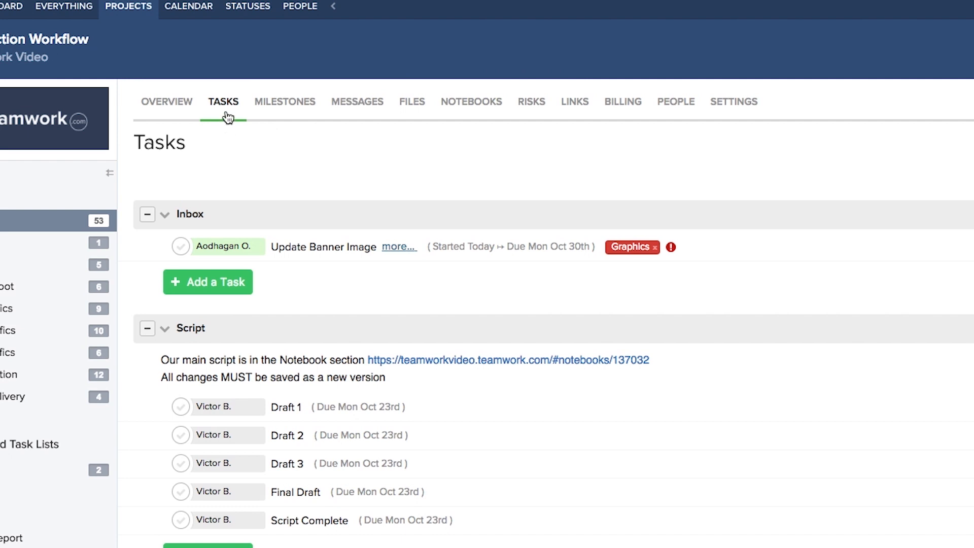
mouse_move(197, 218)
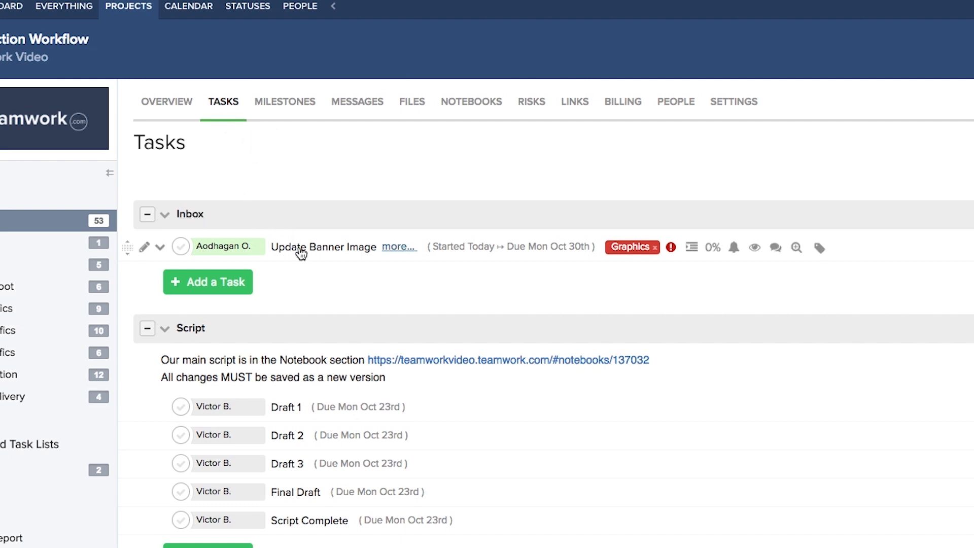
mouse_move(302, 253)
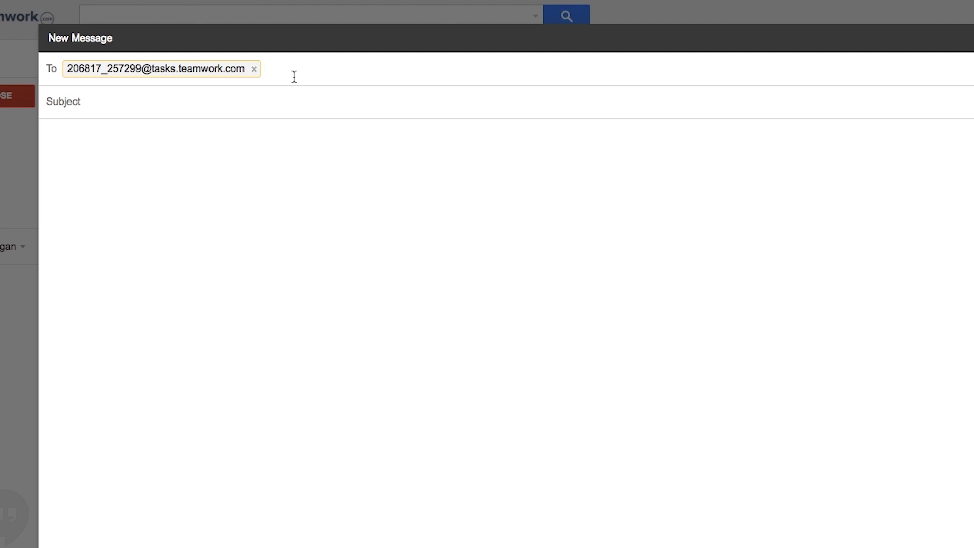
- In a new Gmail message without a subject, enter "Update Footer Contents {Footer needs to update with new design}" with assignee mention, [25/10/2017] [02/11/2017] and #Design
click(243, 146)
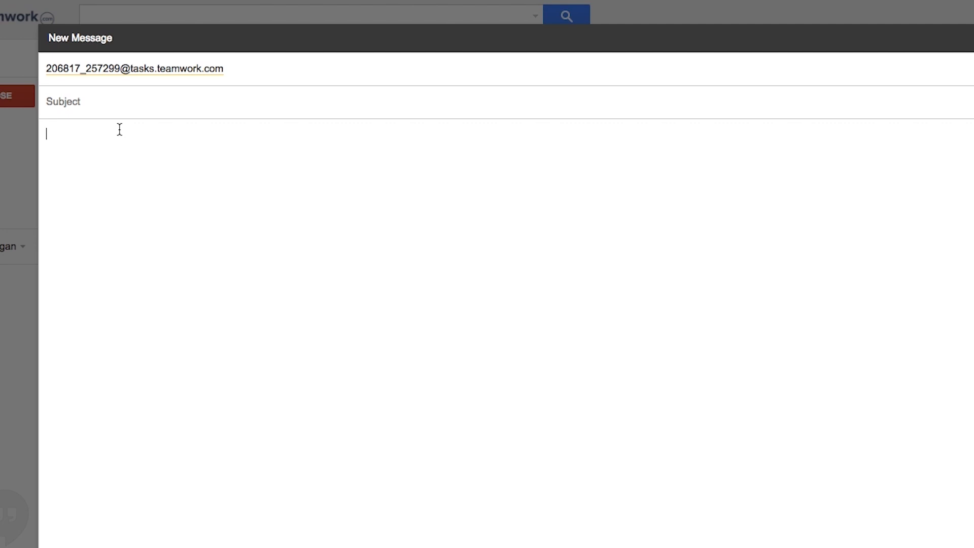
key(ctrl+v)
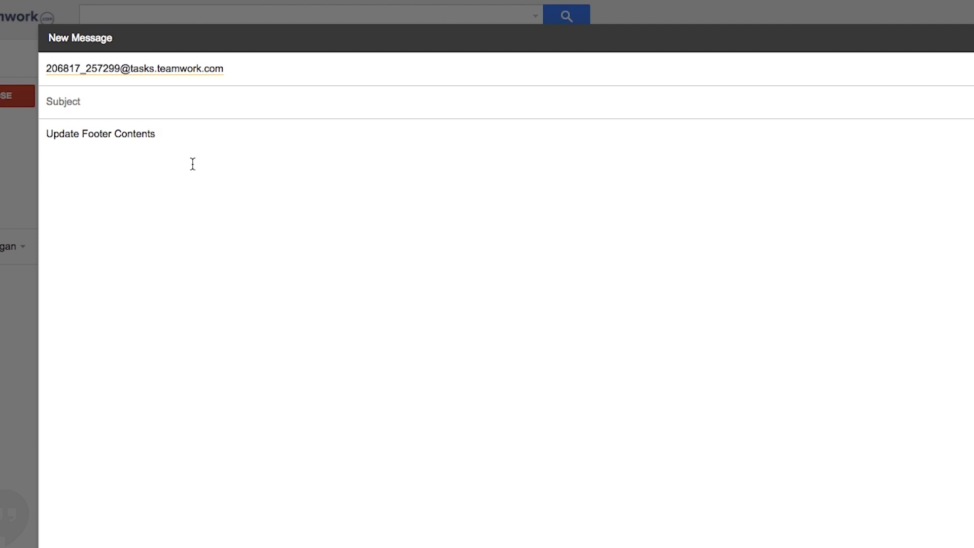
key(ctrl+v)
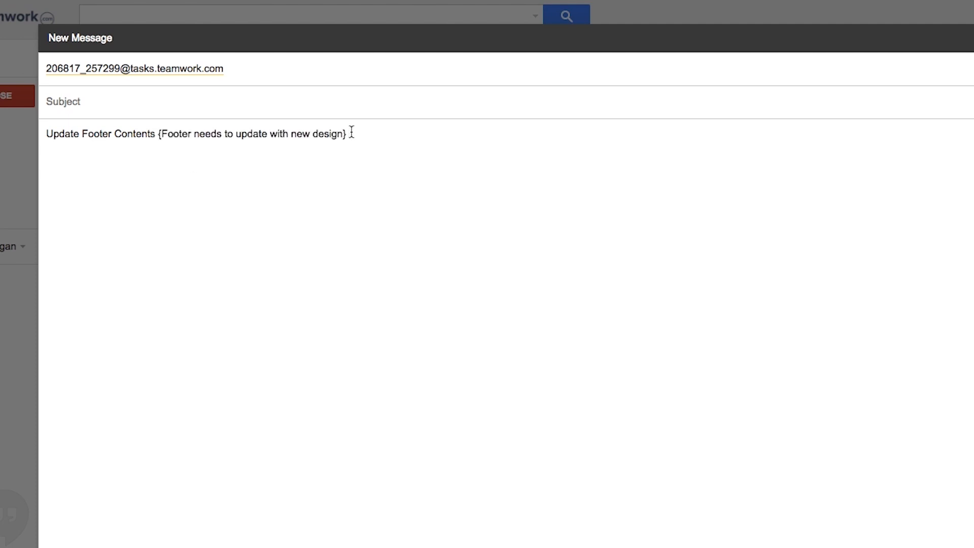
text(@aodhagan [25/10/2017] [02/11/2017])
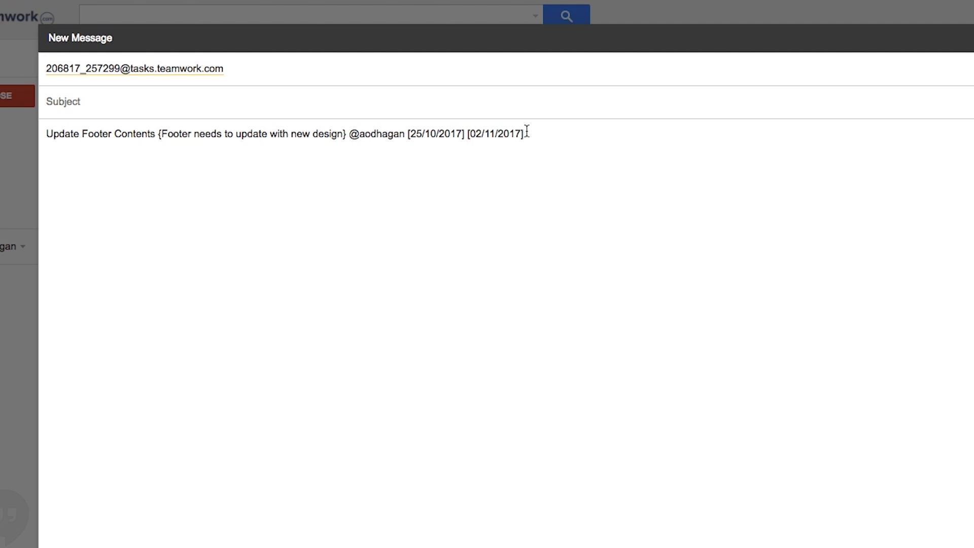
text( #Design)
- Add the task line "New Icons [25/10/2017] [02/11/2017]" and the subtask line "# Social Media Icons" with the assignee mention and [01/11/2017] [02/11/2017]
key(Return)
text(New Icons)
key(ctrl+v)
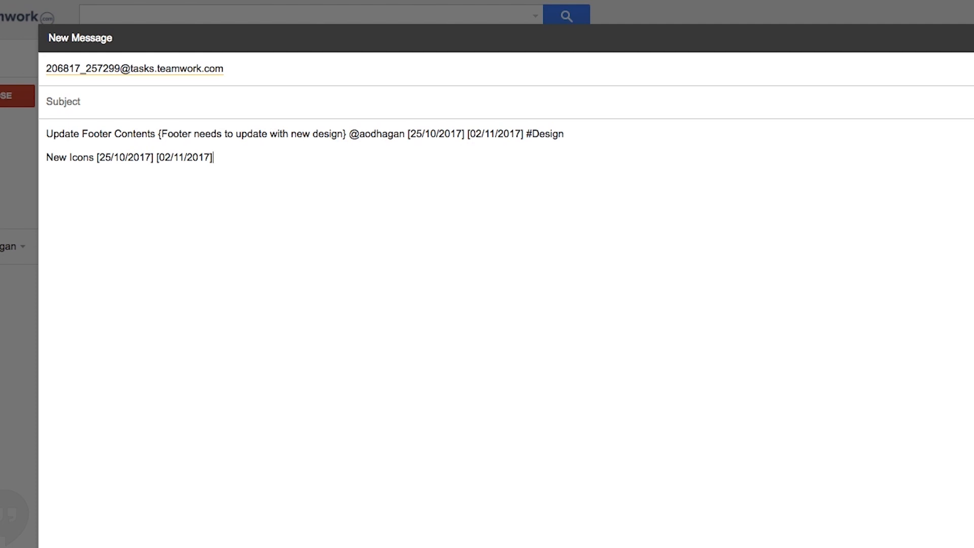
key(Return)
text(#)
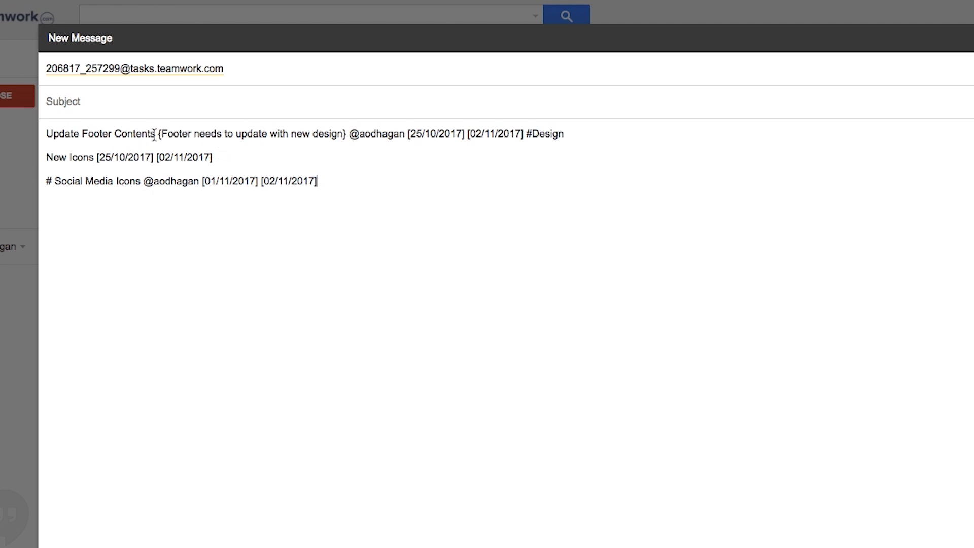
- Review the description, assignee, dates and tag of the footer task and the New Icons and Social Media Icons lines
drag(161, 133, 561, 133)
click(419, 134)
drag(52, 157, 85, 159)
drag(101, 158, 194, 154)
click(219, 156)
drag(57, 181, 307, 182)
click(212, 181)
click(325, 201)
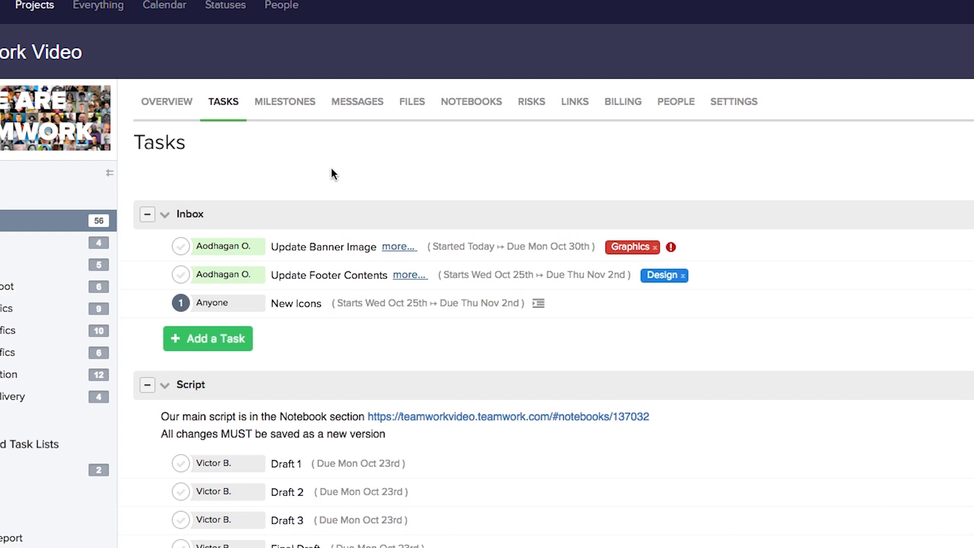
- Switch to Teamwork and expand the subtasks of the New Icons task in the Inbox task list
mouse_move(352, 247)
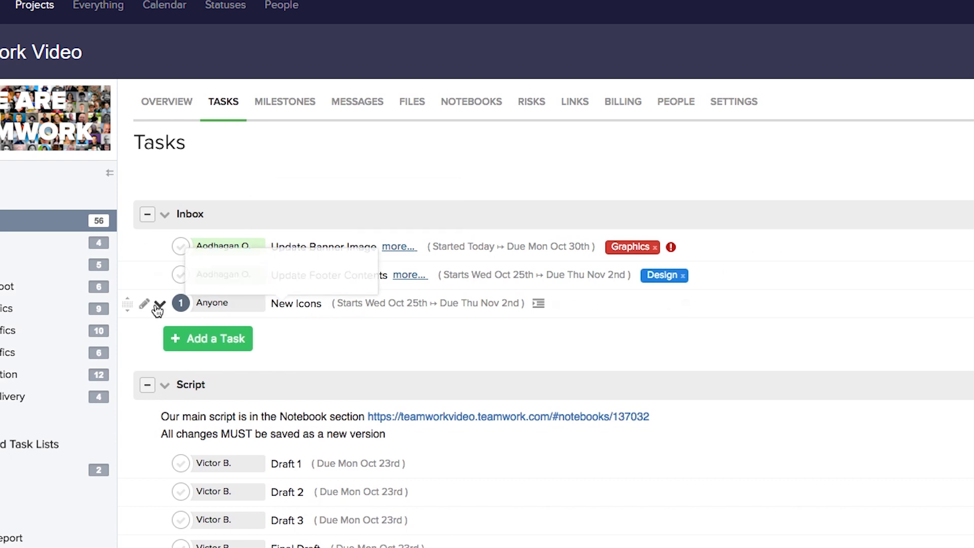
click(180, 303)
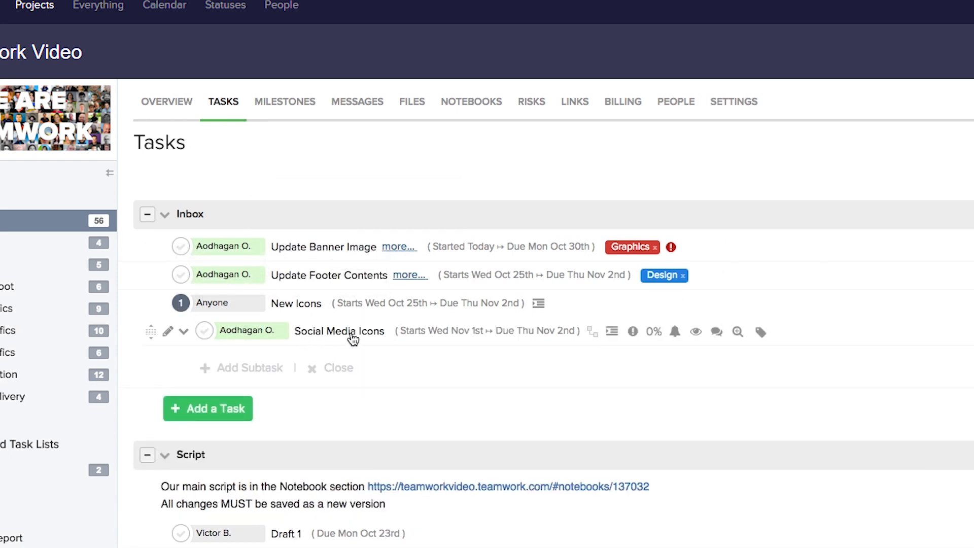